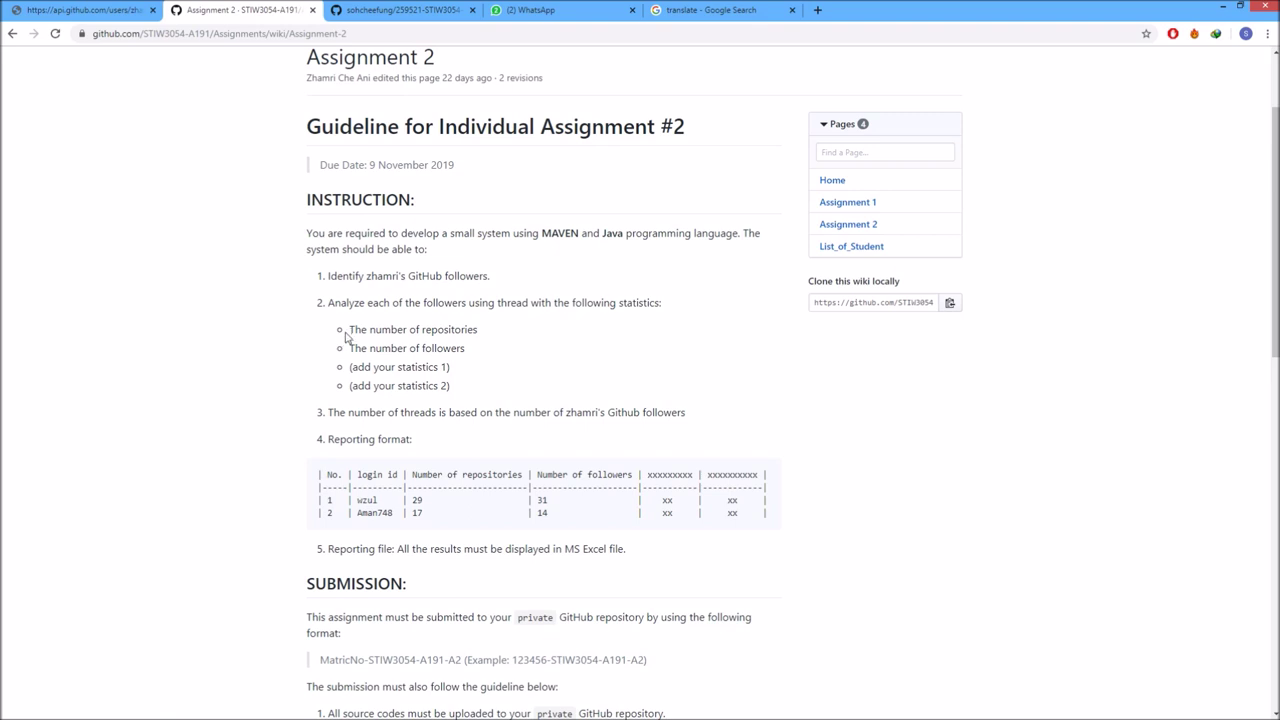
Highlight the number-of-repositories and number-of-followers requirements in the assignment text
left_click_drag(350, 329, 479, 330)
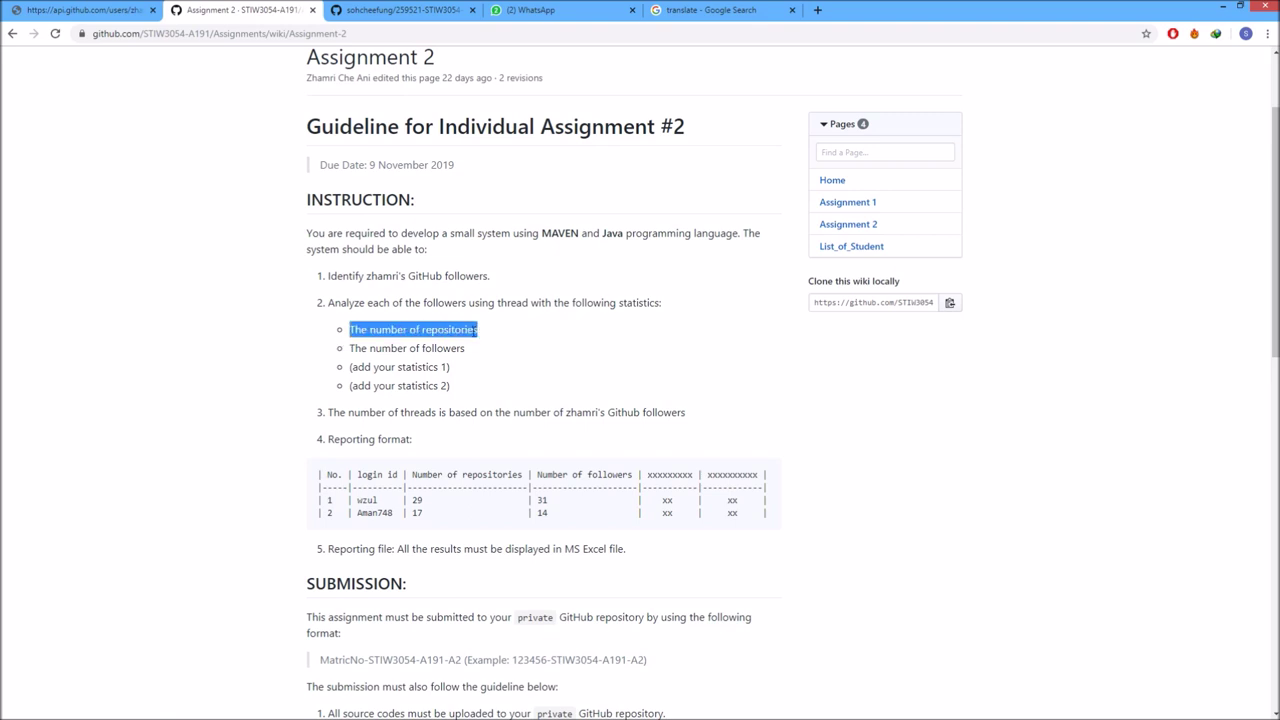
left_click(350, 355)
left_click_drag(350, 352, 476, 346)
left_click(476, 346)
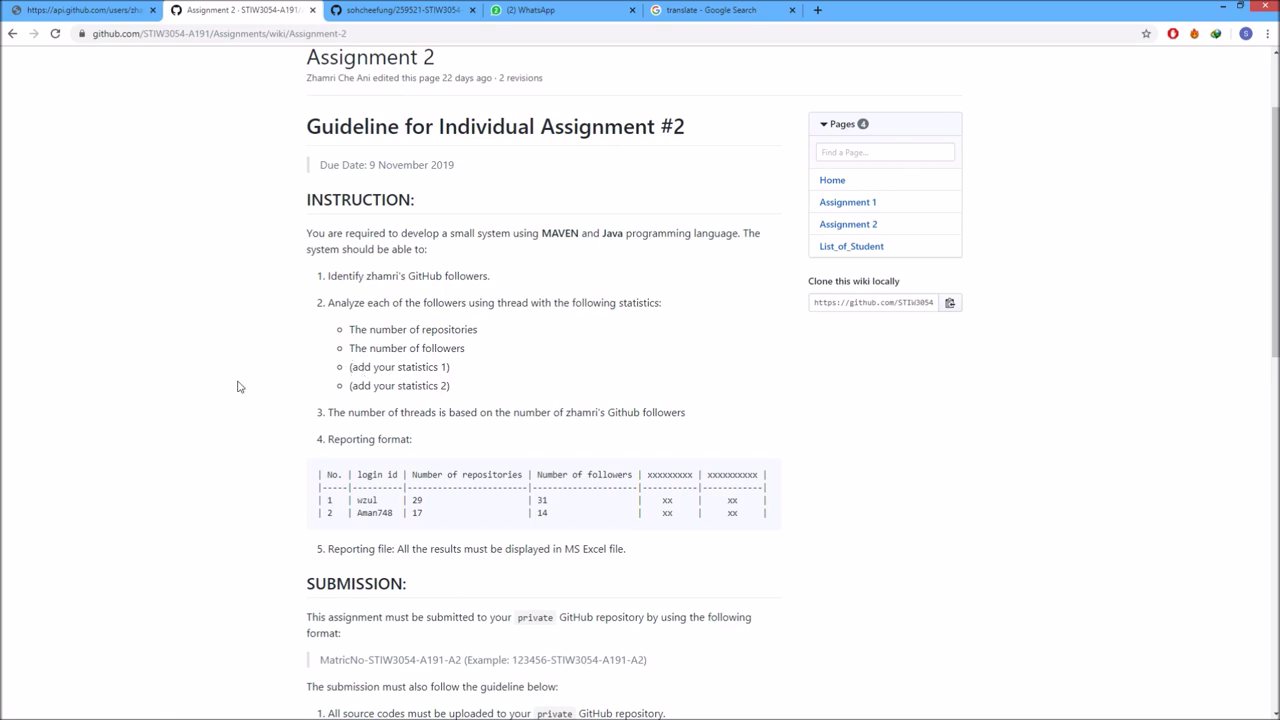
Scroll up and down through Json.java to review the scraping code
key("alt+Tab")
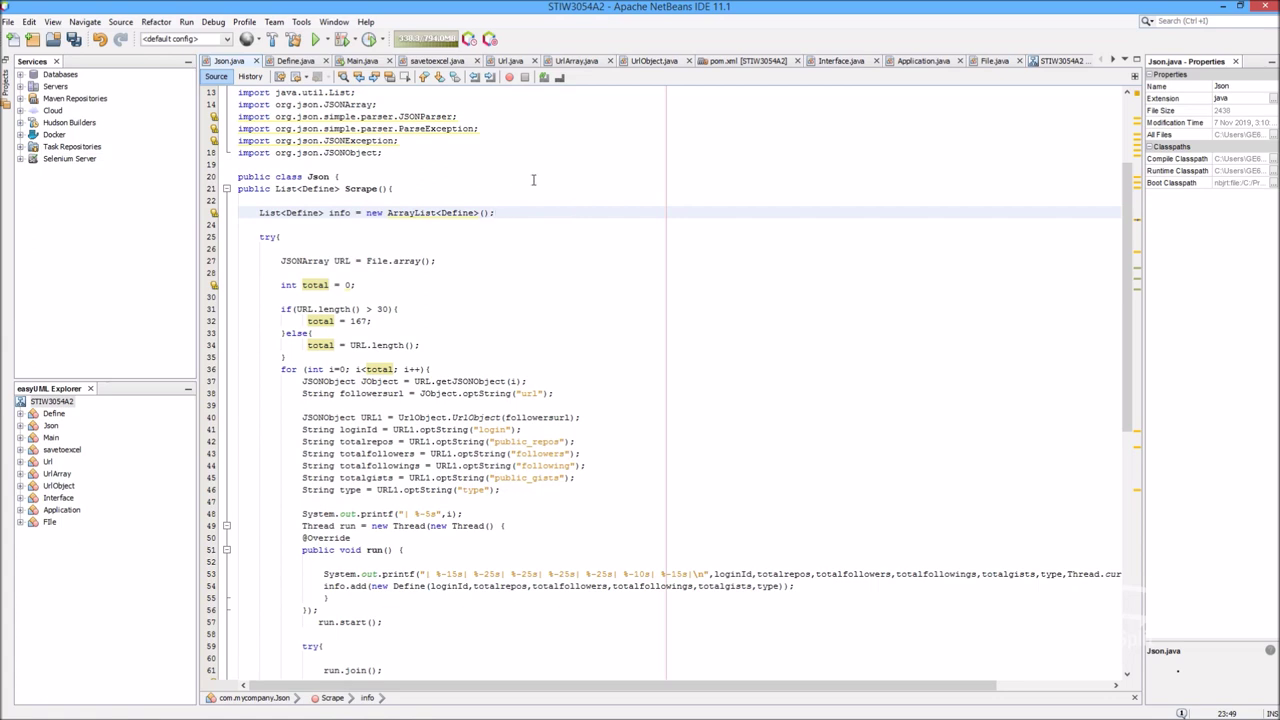
scroll(533, 180, "up", 1)
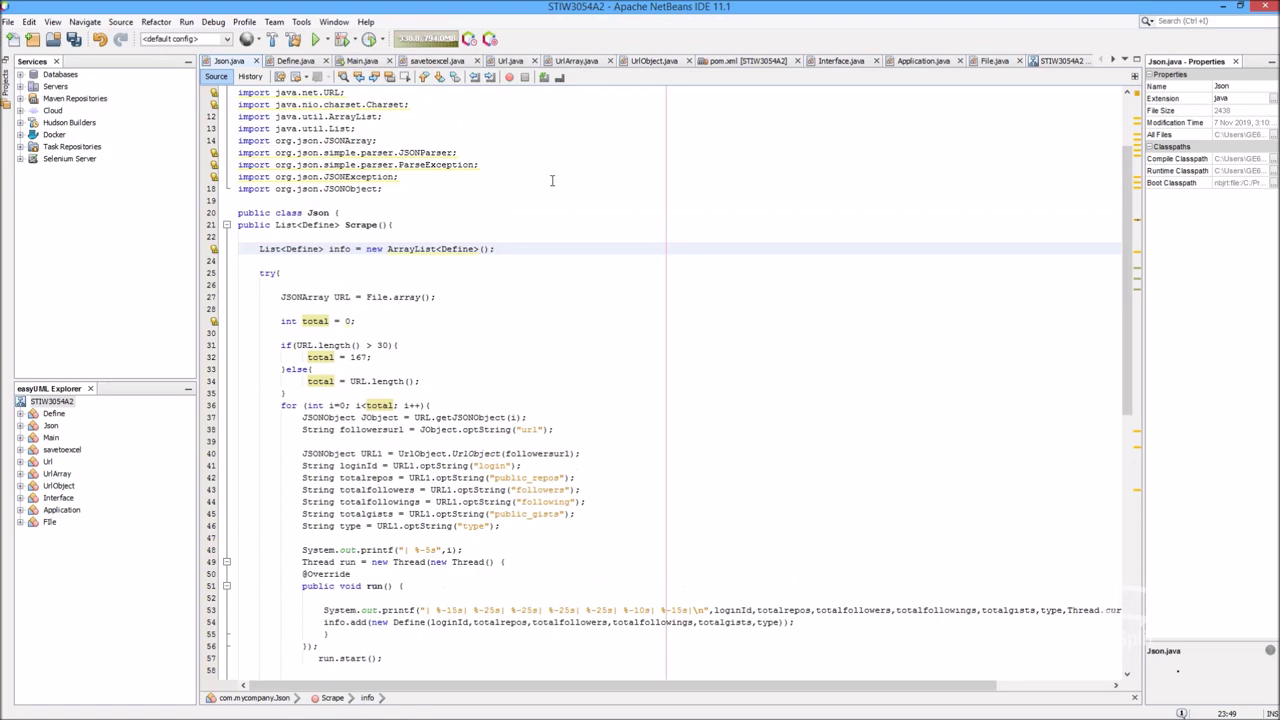
scroll(552, 182, "up", 3)
scroll(552, 182, "down", 3)
scroll(528, 310, "down", 4)
scroll(507, 234, "up", 4)
scroll(507, 234, "down", 4)
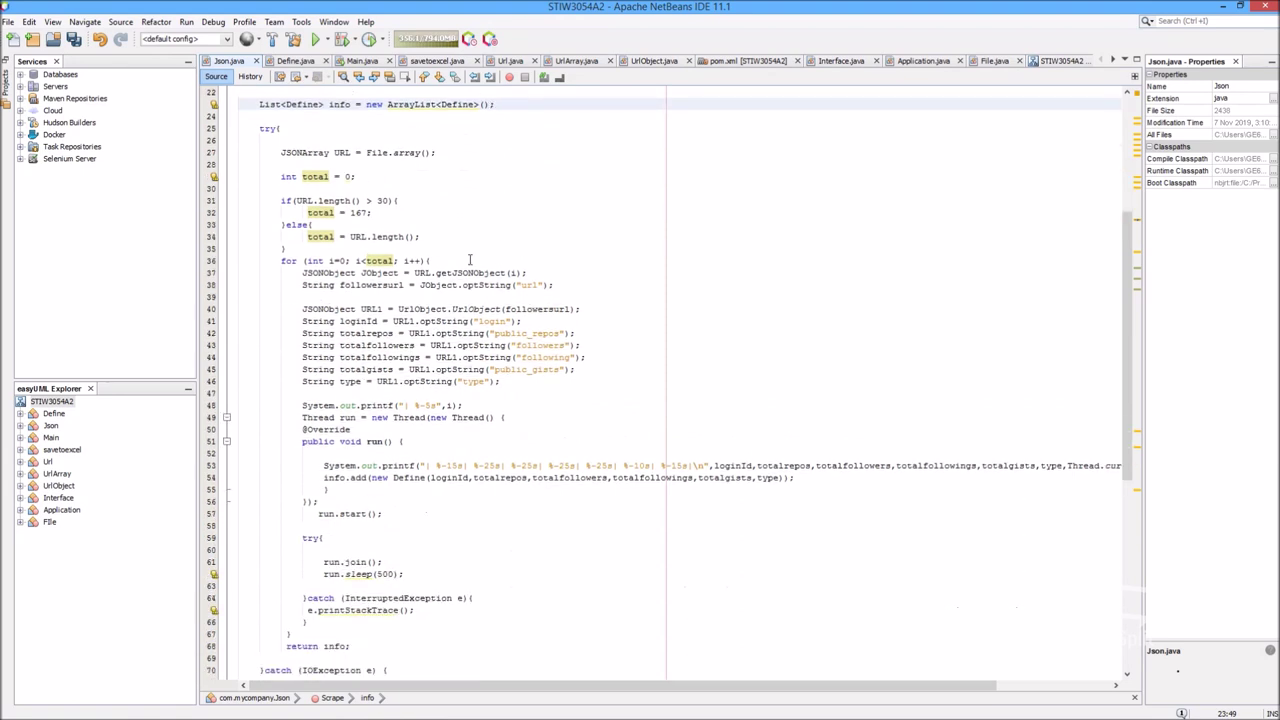
scroll(470, 254, "up", 1)
scroll(476, 243, "up", 1)
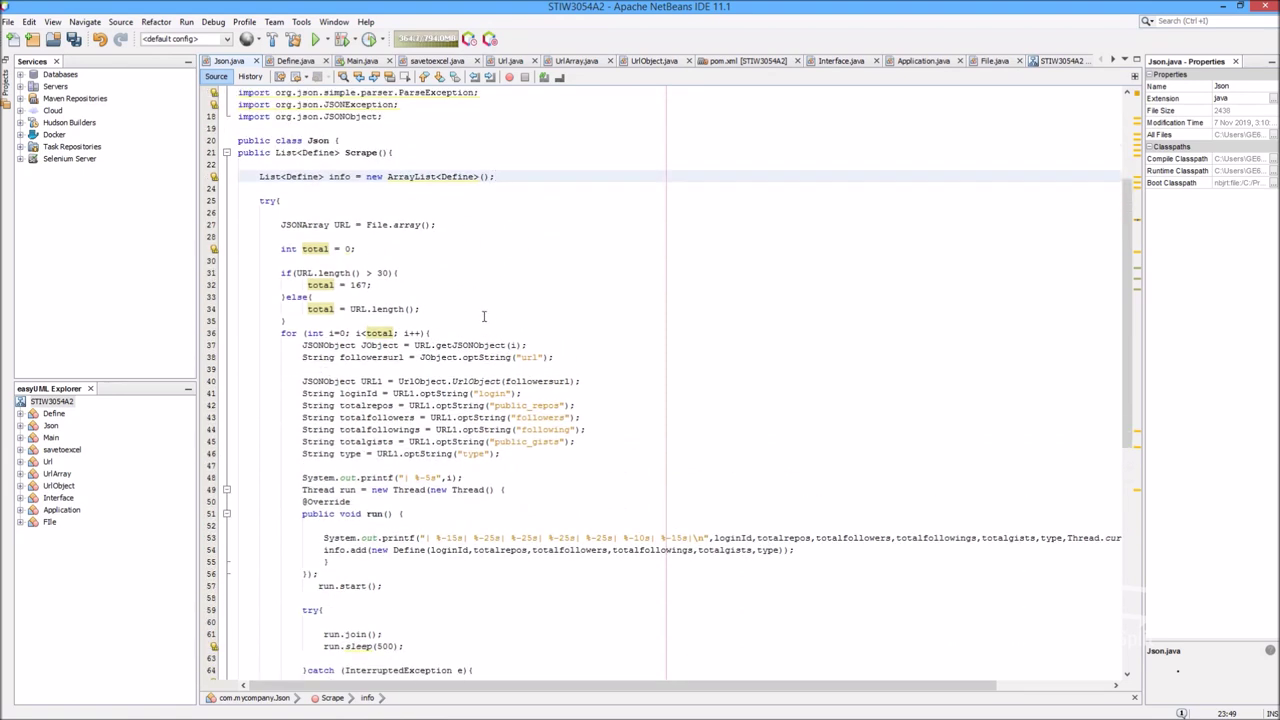
scroll(468, 310, "down", 3)
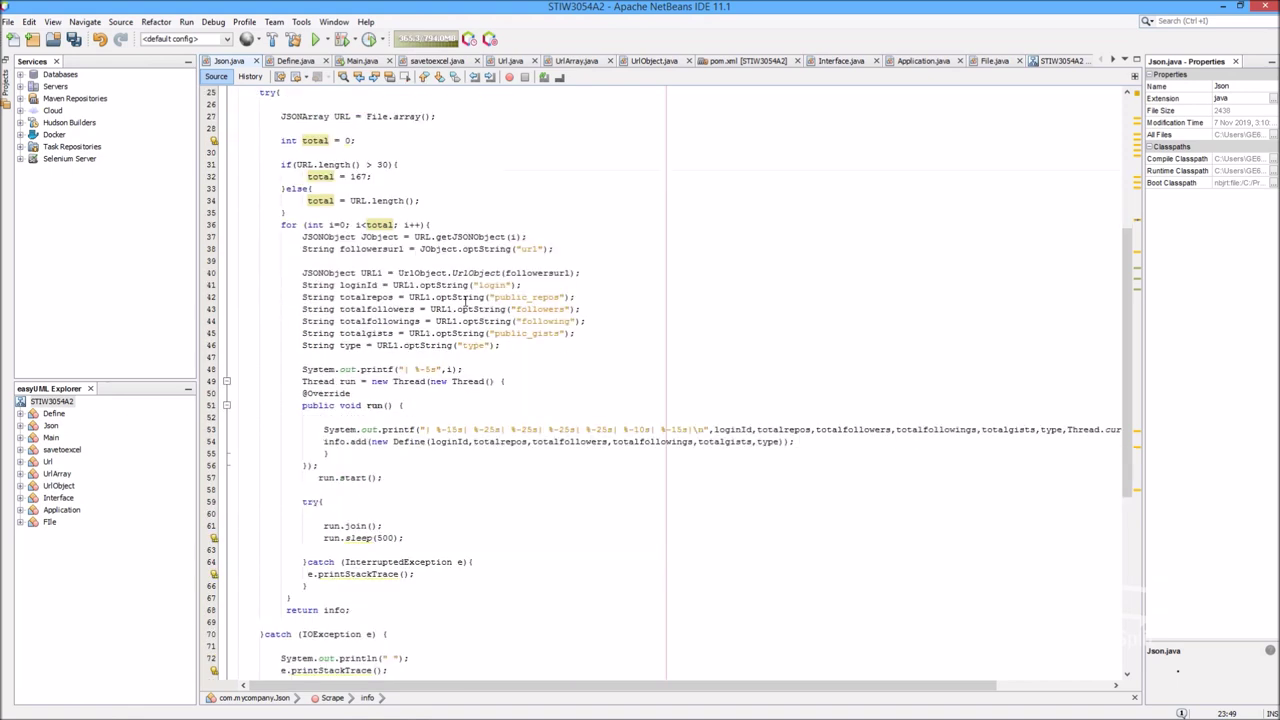
scroll(455, 234, "up", 4)
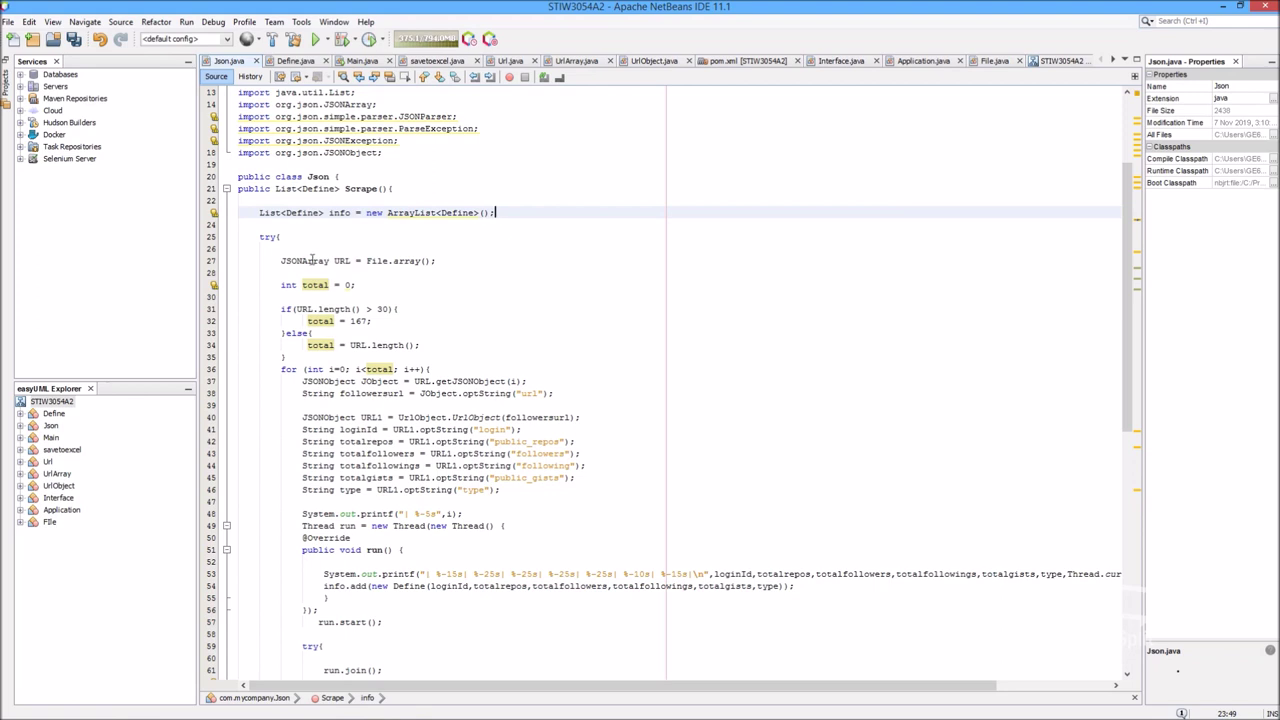
Open File.java with the GitHub followers API address, then bring up Chrome
left_click(346, 260)
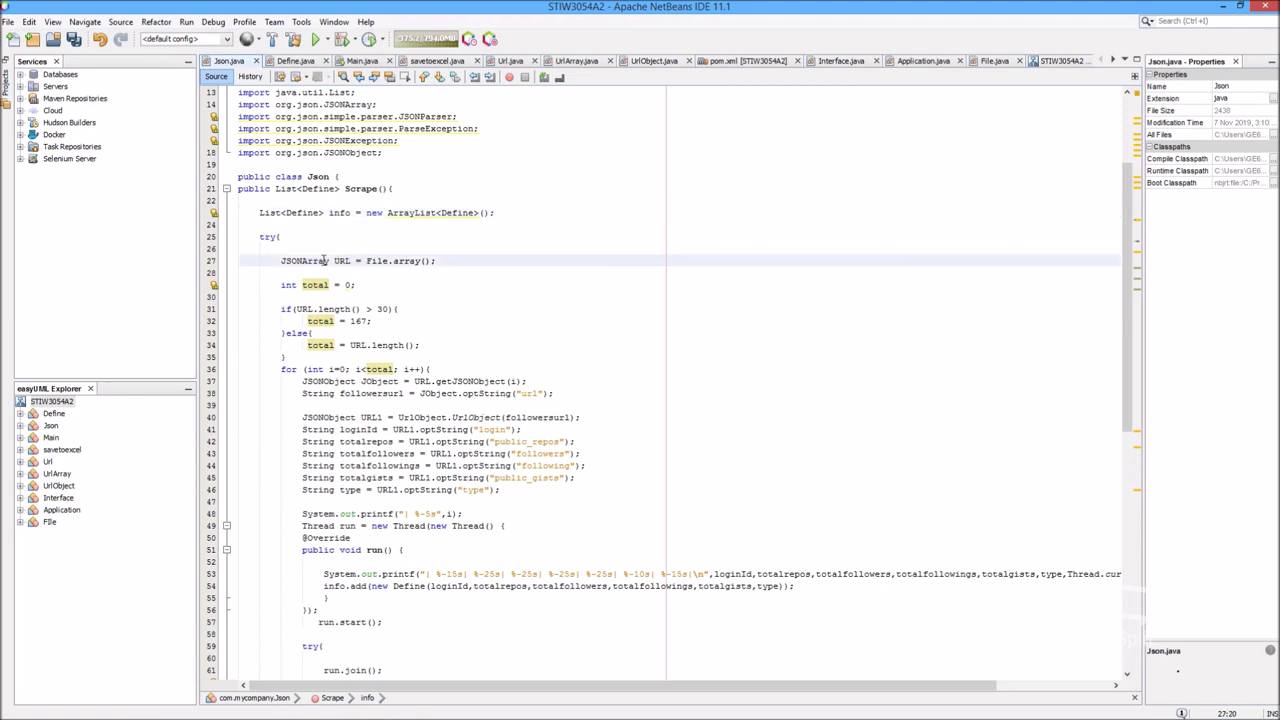
left_click(992, 62)
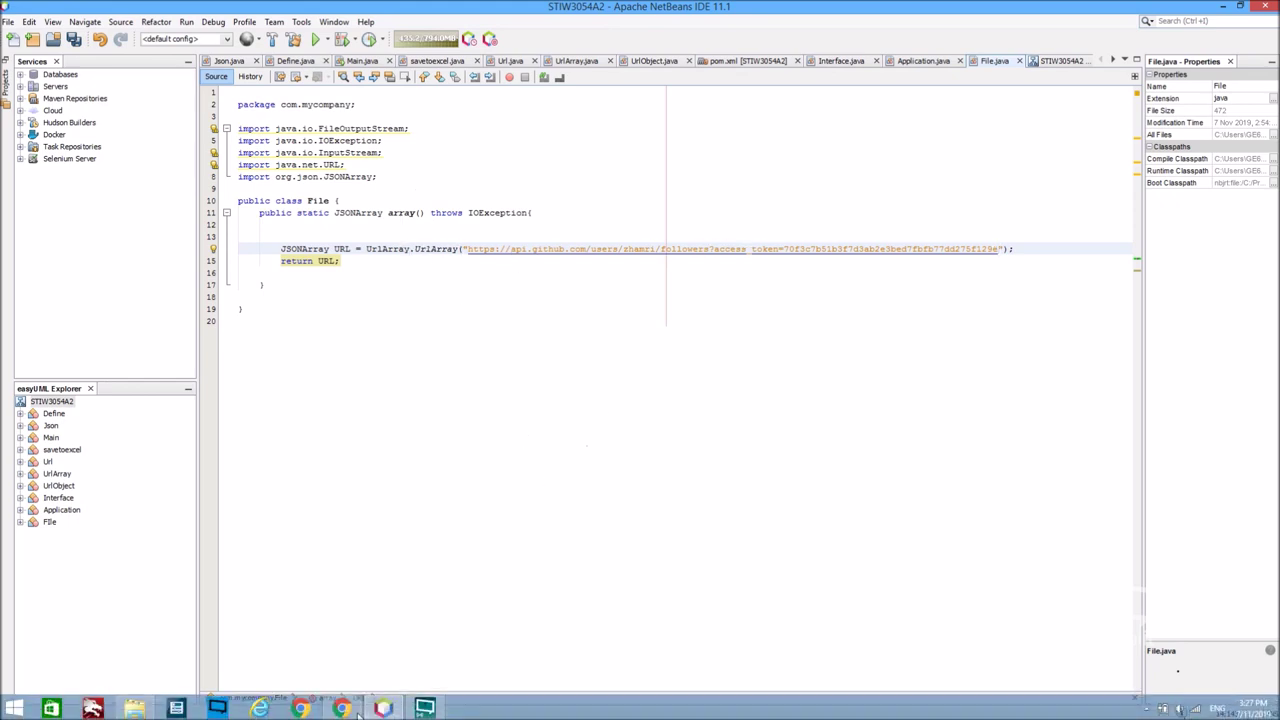
mouse_move(341, 708)
left_click(397, 630)
View the api.github.com followers JSON listing each follower's login, ID and URLs, then minimize Chrome
left_click(22, 8)
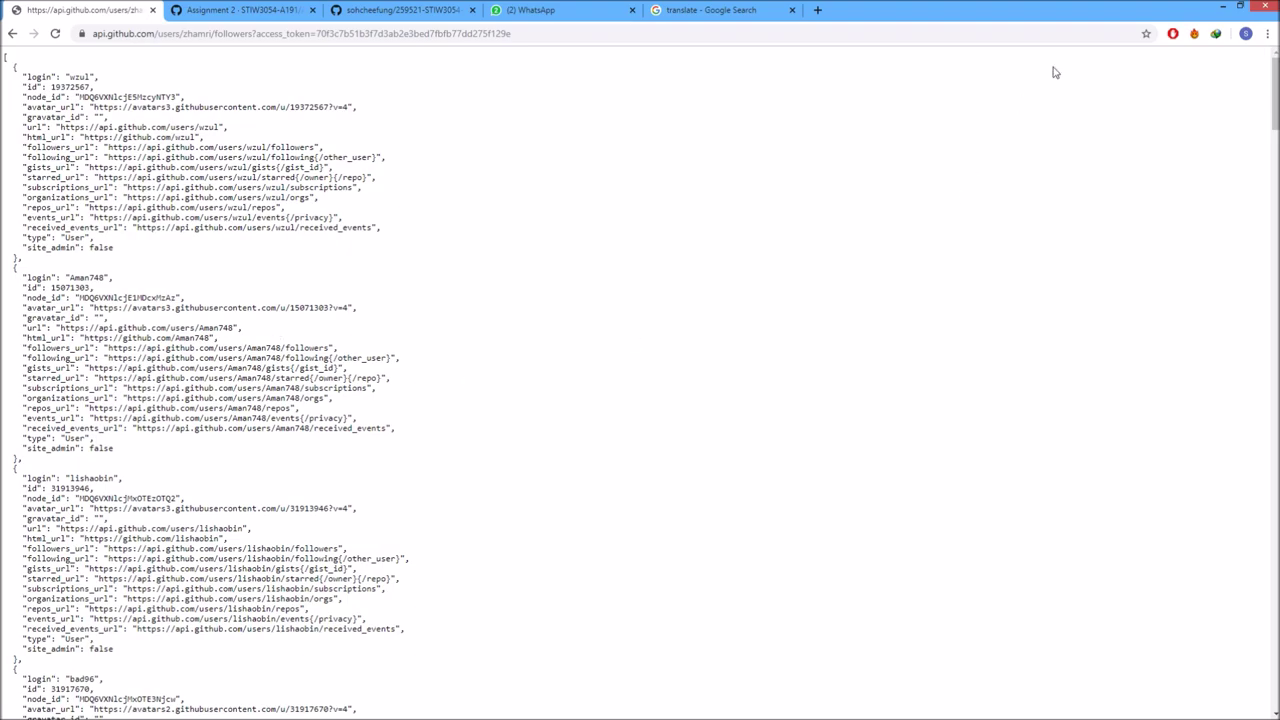
mouse_move(1273, 120)
left_mouse_down()
mouse_move(1274, 632)
mouse_move(1274, 120)
left_mouse_up()
left_click(1220, 5)
Read Json.java's threaded loop that collects each follower's login, repos, followers, following, gists and type
left_click(229, 61)
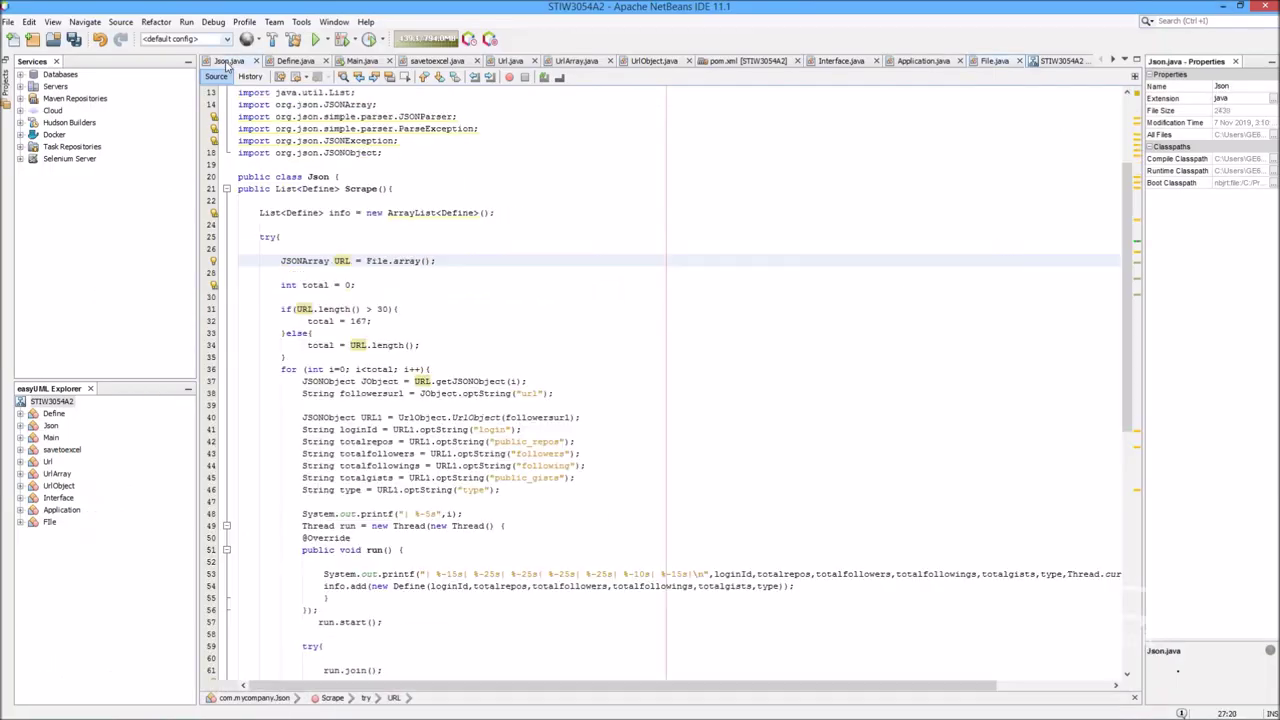
scroll(450, 300, "down", 3)
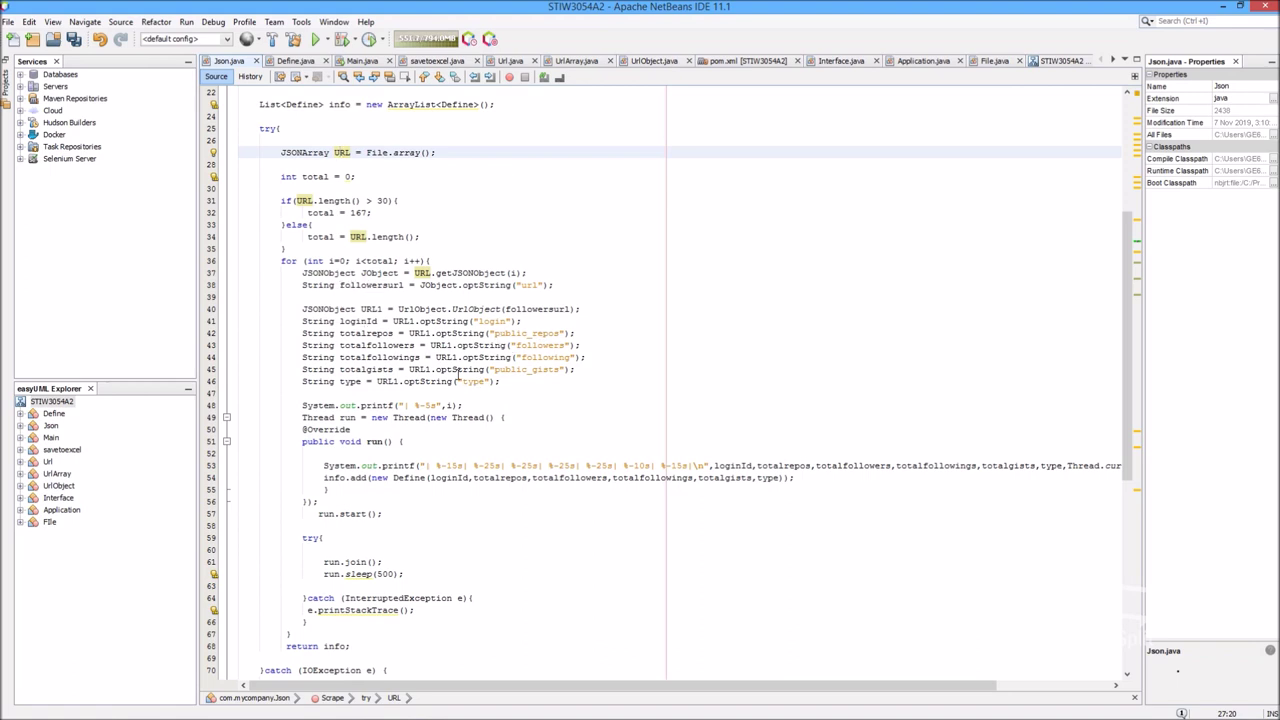
scroll(290, 345, "down", 2)
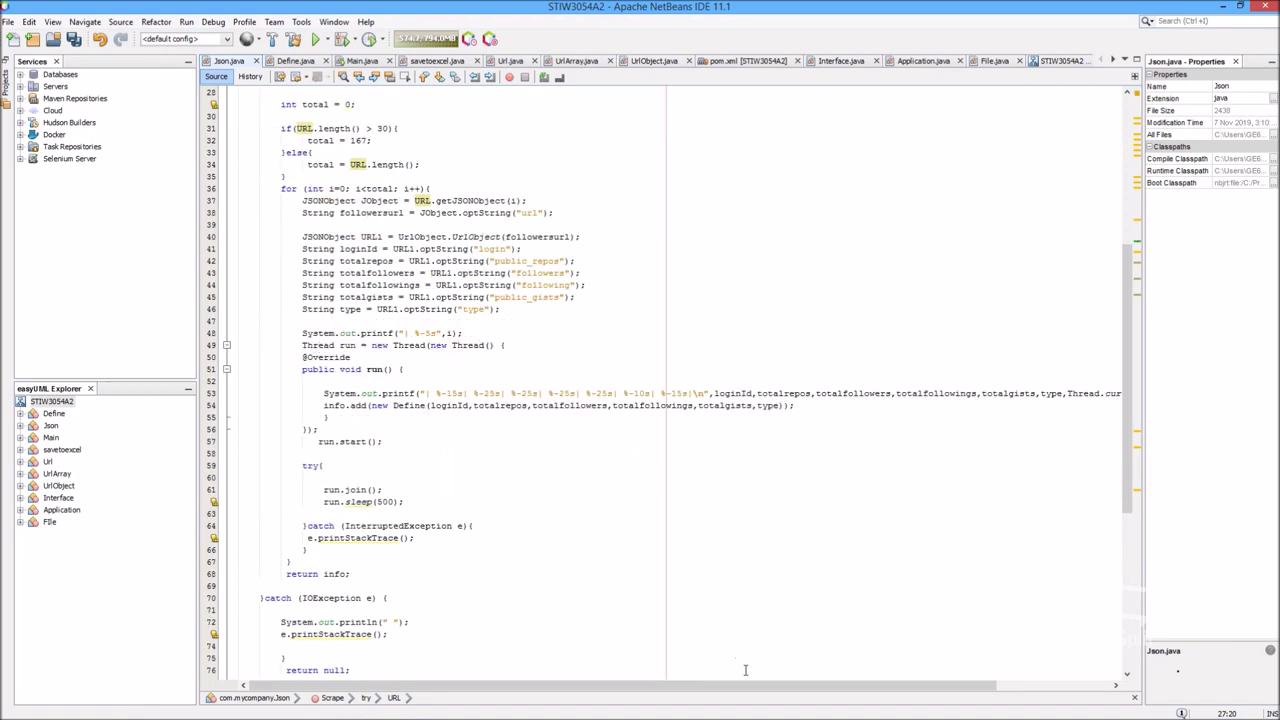
left_click_drag(771, 690, 888, 690)
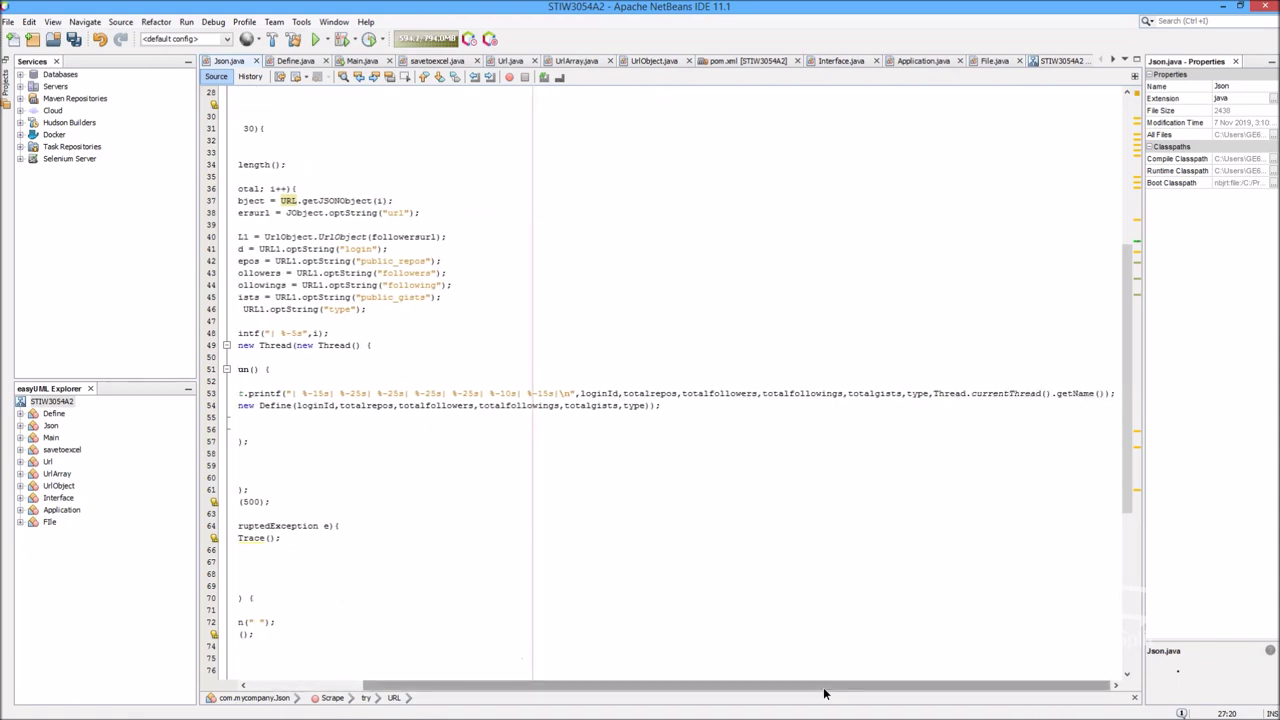
left_click_drag(823, 692, 707, 692)
Look through Define.java, the savetoexcel export code and Url.java, finishing on Main.java
left_click(290, 61)
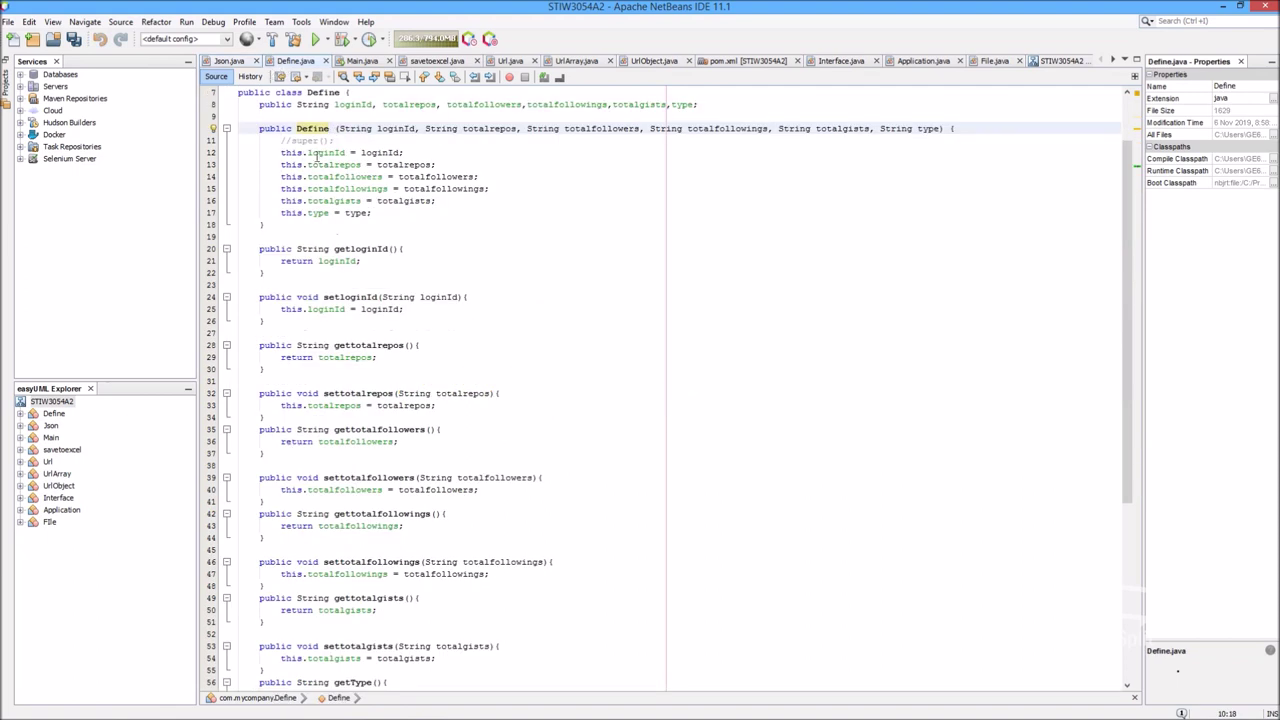
scroll(317, 156, "up", 2)
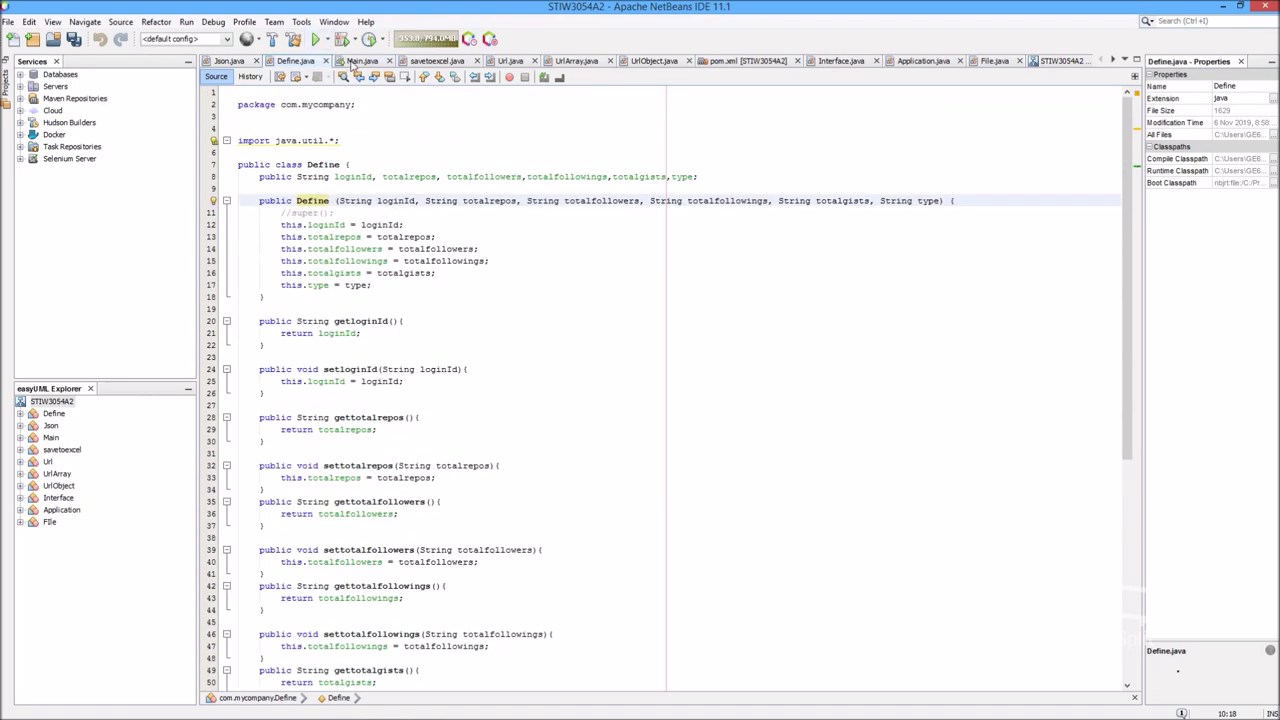
left_click(432, 62)
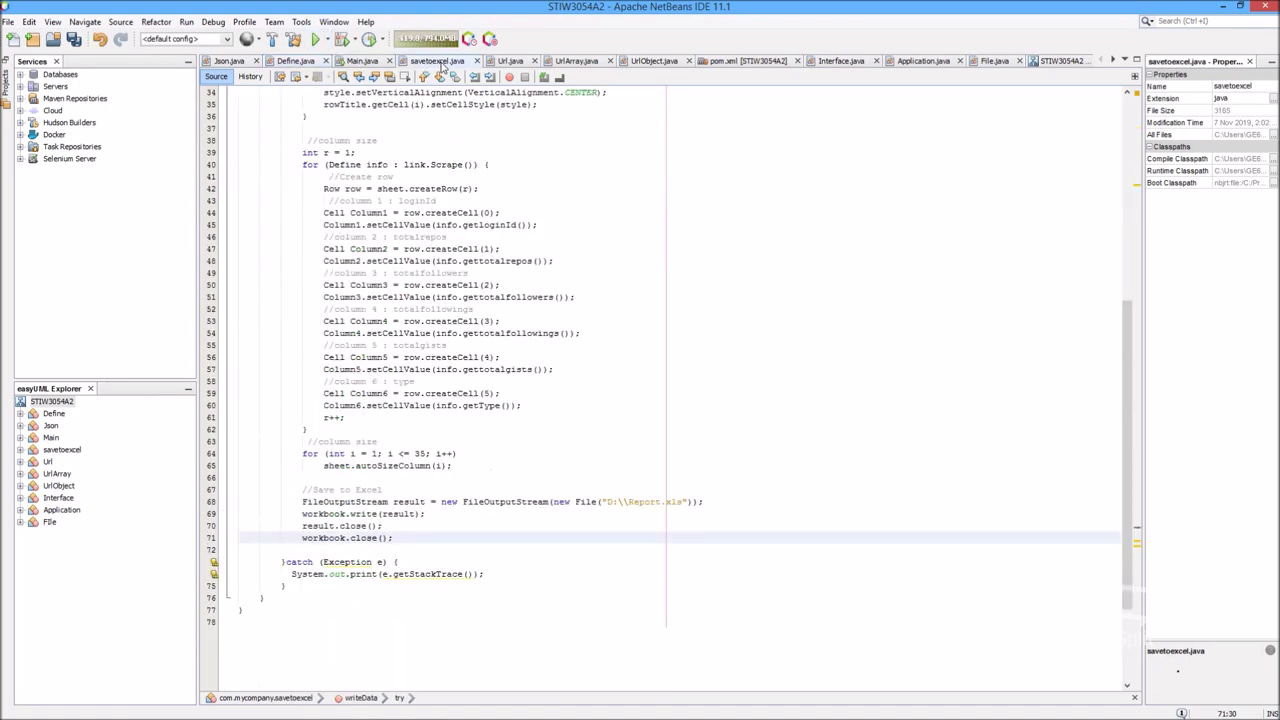
scroll(379, 181, "up", 5)
scroll(379, 181, "up", 6)
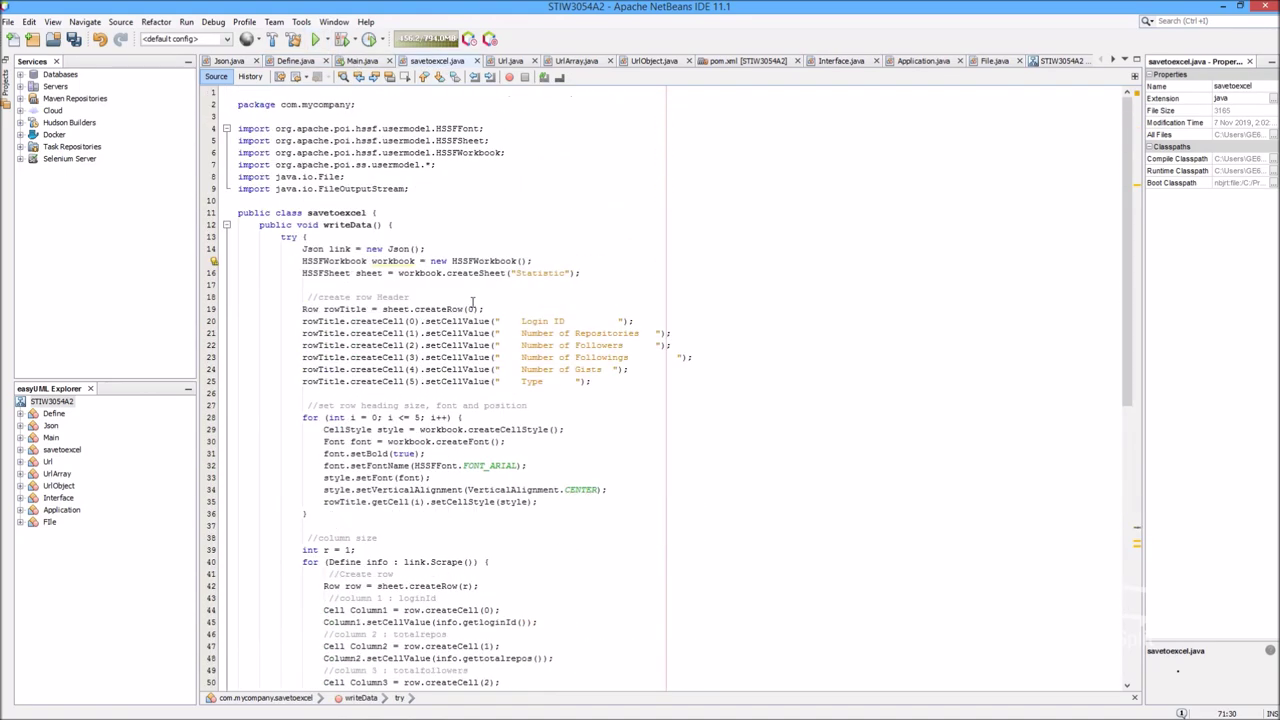
scroll(493, 329, "down", 6)
scroll(458, 410, "down", 3)
scroll(452, 405, "down", 4)
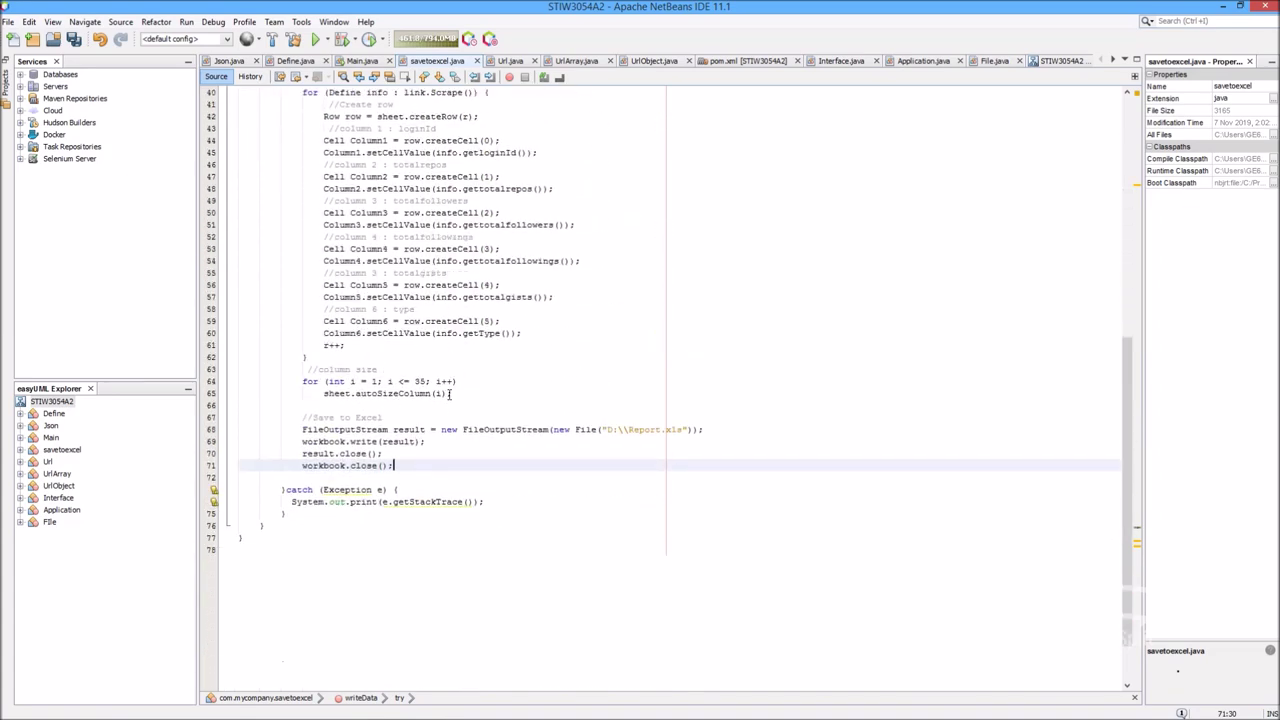
scroll(449, 394, "up", 13)
left_click(511, 63)
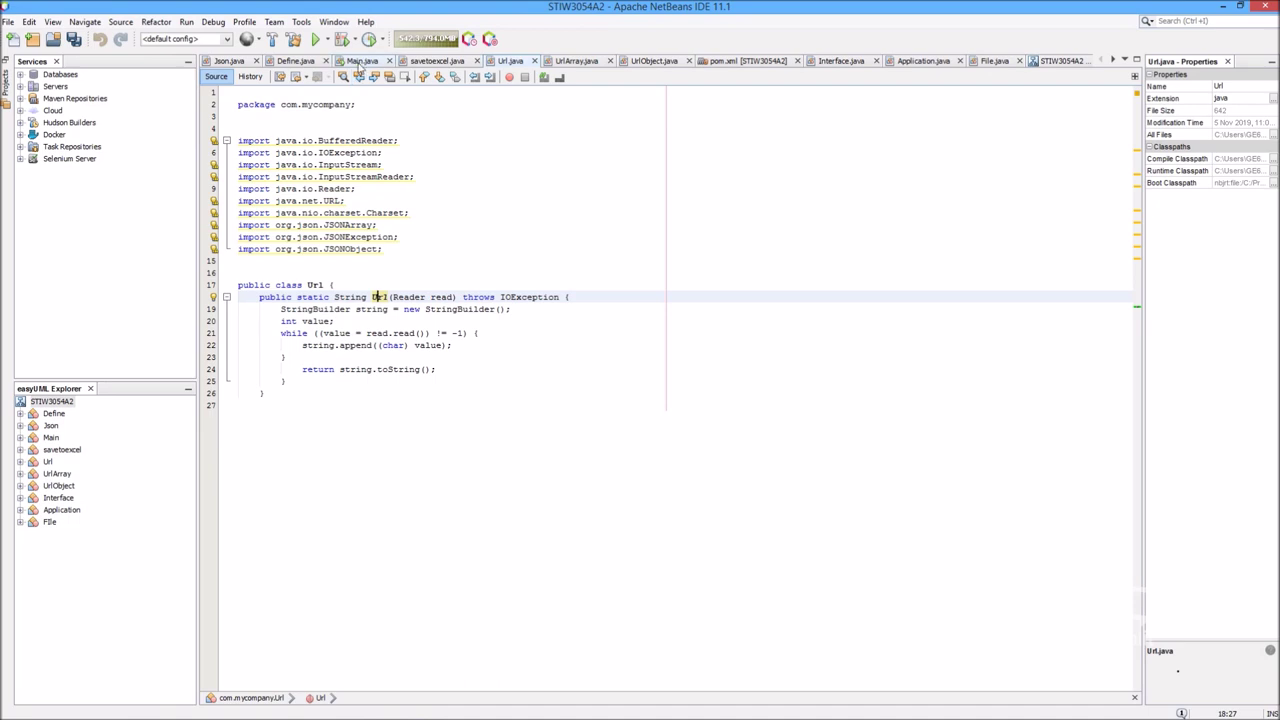
left_click(362, 62)
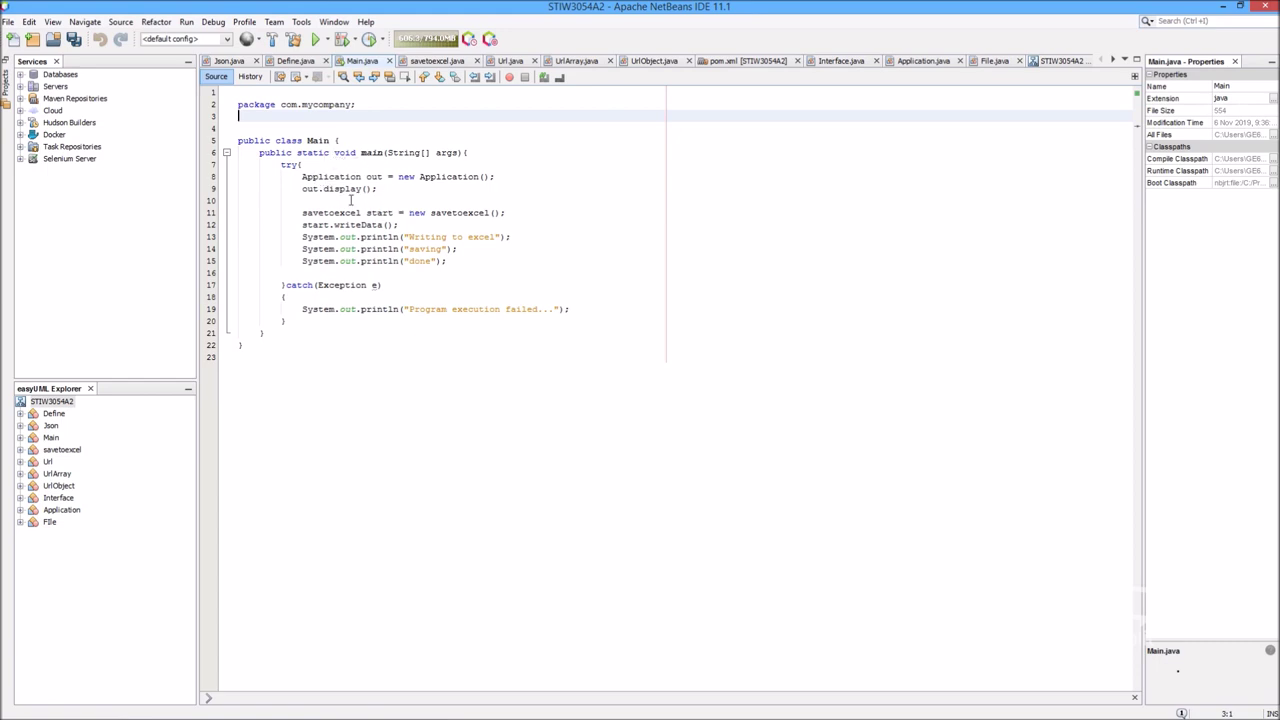
Scroll pom.xml from the gson, jsoup, POI and json dependencies to the com.mycompany.Main shade plugin
left_click(716, 61)
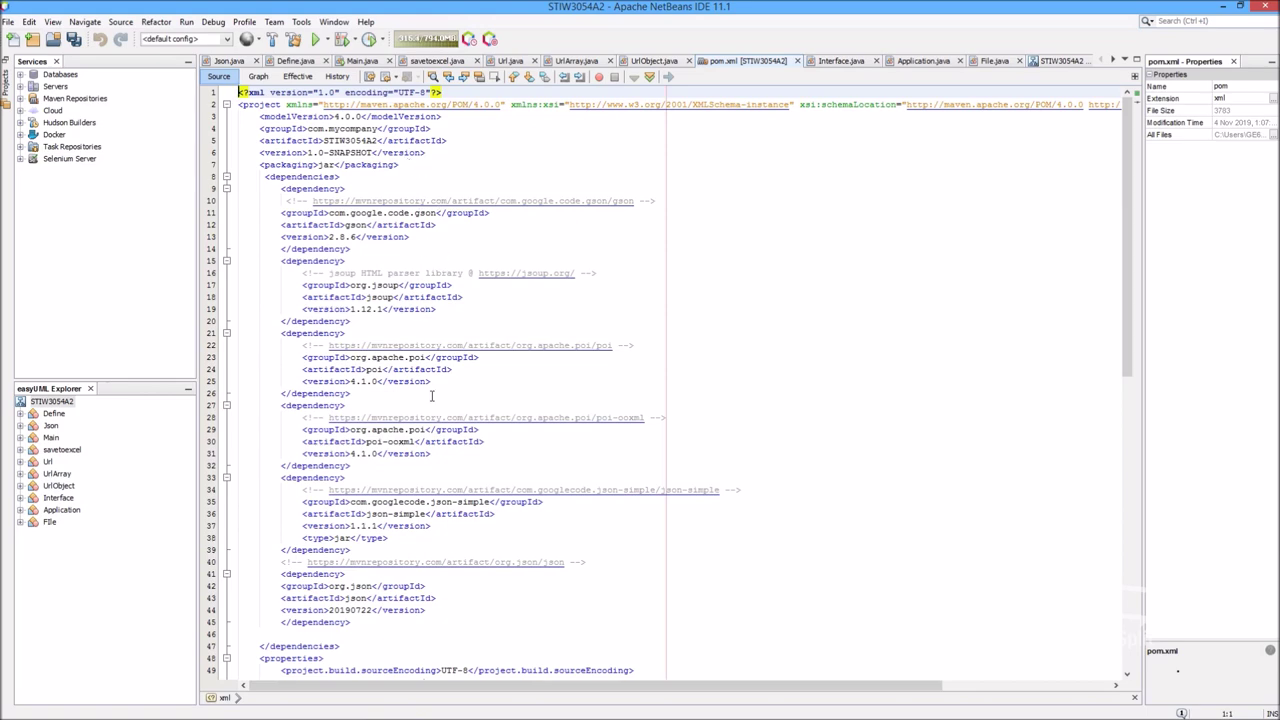
scroll(432, 396, "down", 3)
scroll(440, 443, "down", 2)
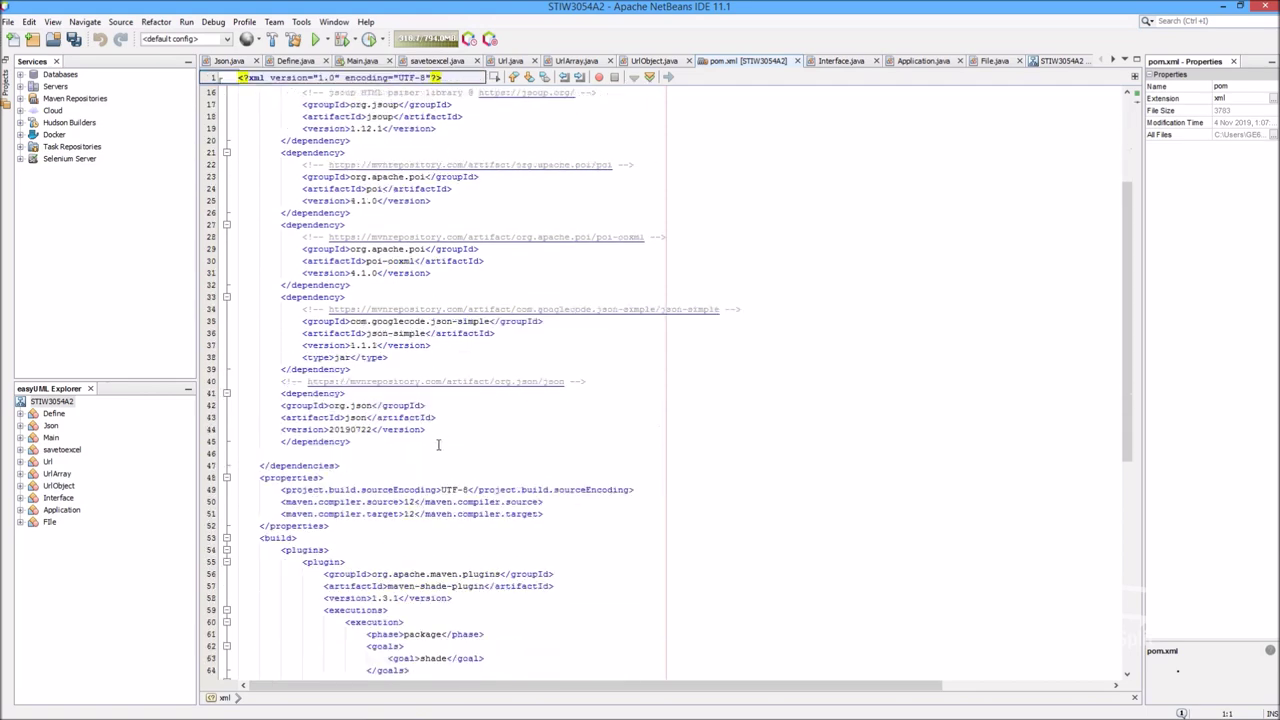
scroll(440, 443, "down", 7)
scroll(450, 442, "down", 4)
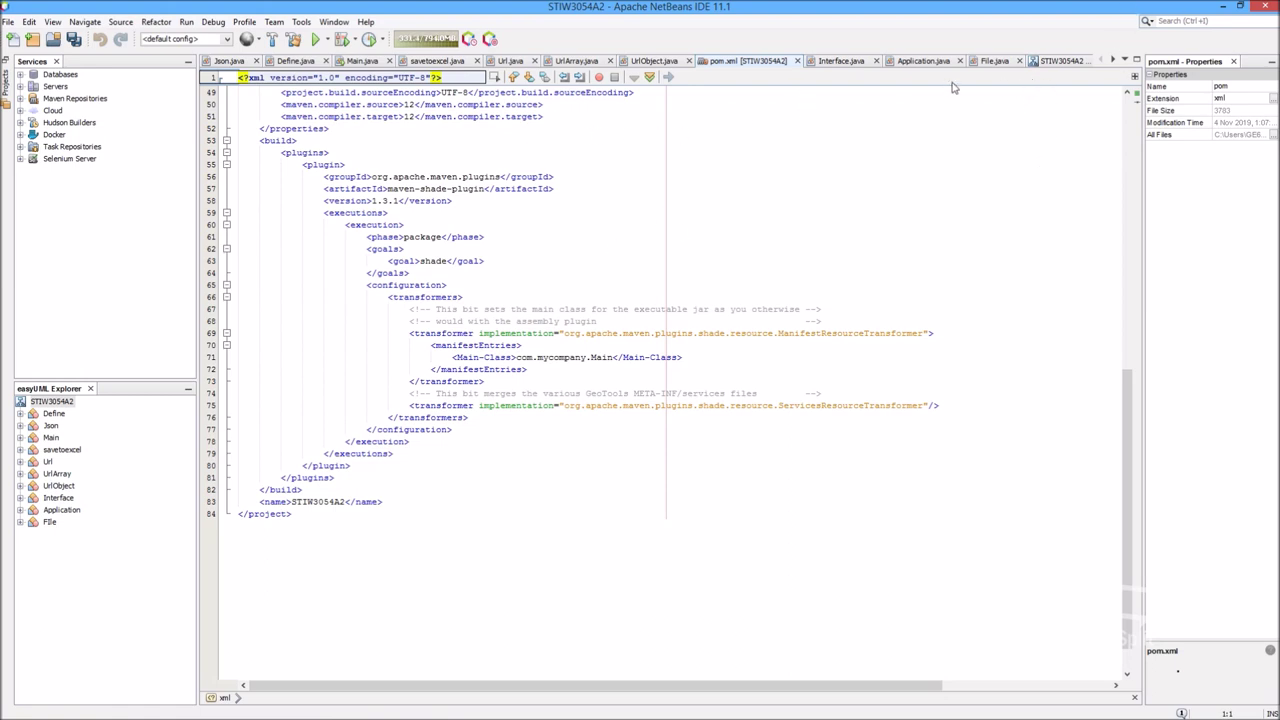
View the STIW3054A2 easyUML class diagram, then go back to Main.java
left_click(1040, 61)
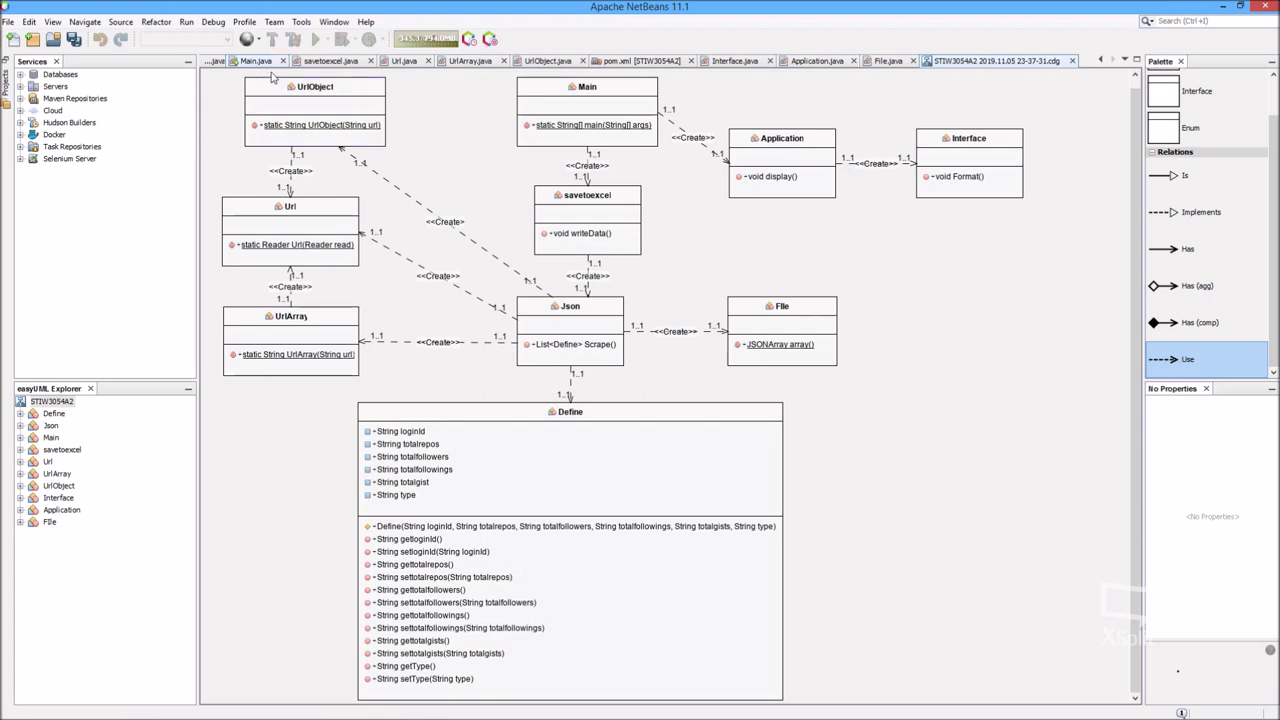
left_click(256, 62)
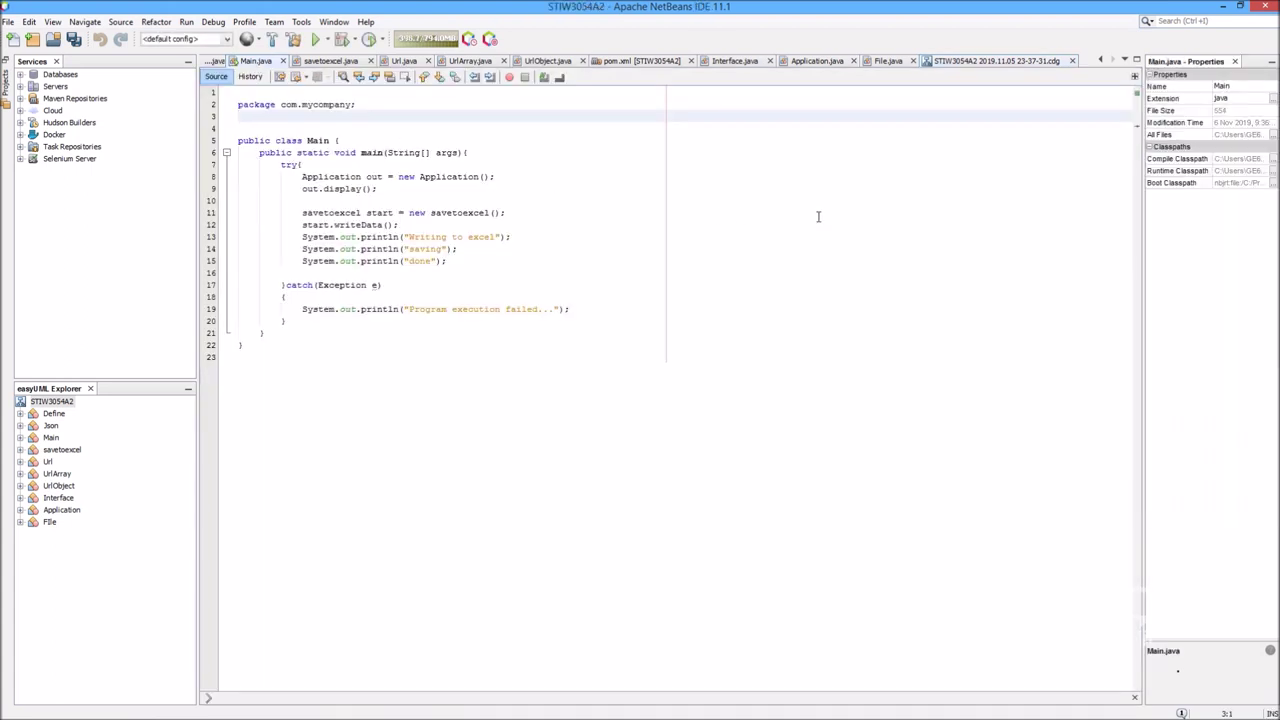
Run Main.java and confirm the 30-follower table and the Writing to excel, saving, done messages
right_click(817, 217)
left_click(827, 362)
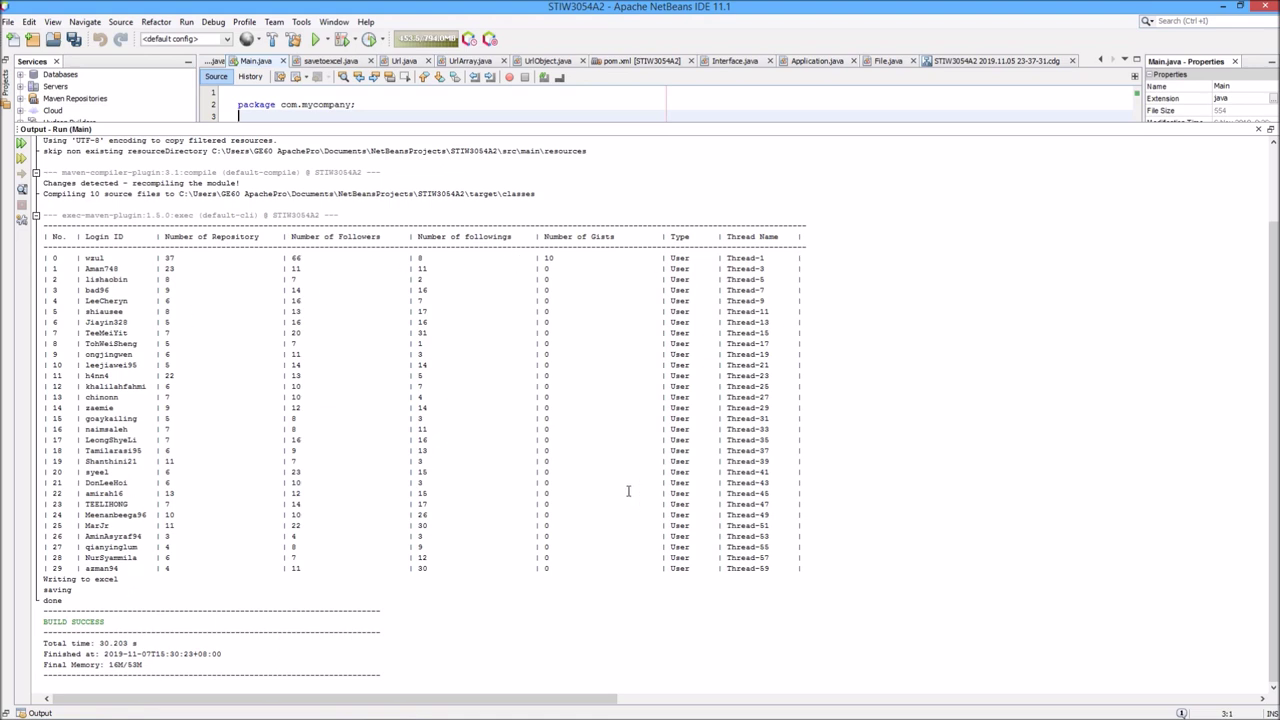
left_click_drag(44, 578, 62, 600)
left_click(62, 600)
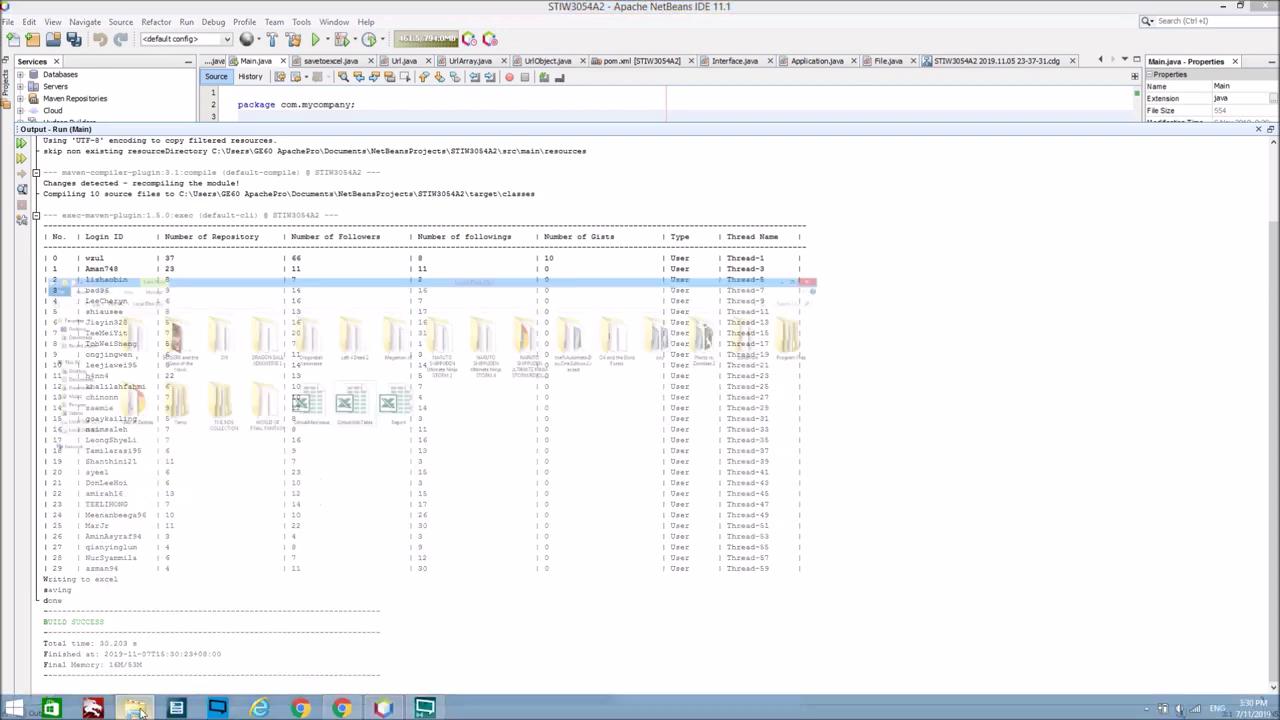
left_click(135, 707)
Open the Report workbook from drive D in Excel, dismiss the activation notice, and return to NetBeans
left_click(580, 193)
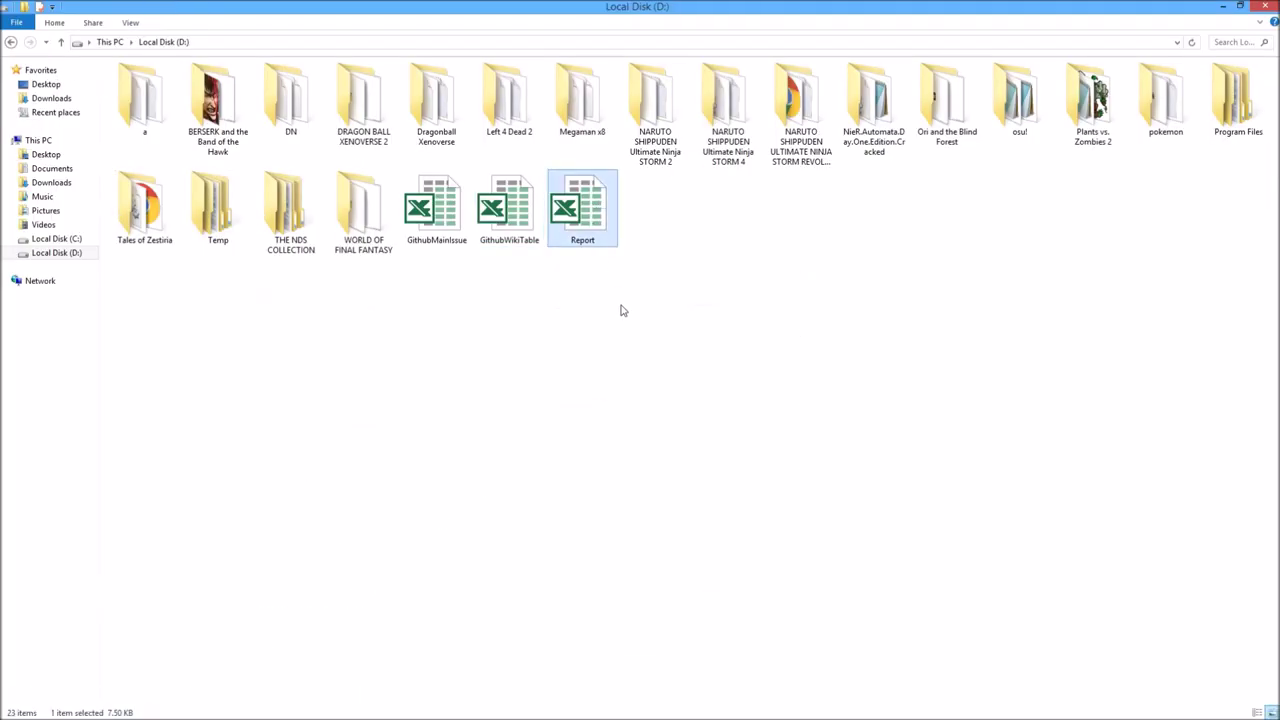
key("Return")
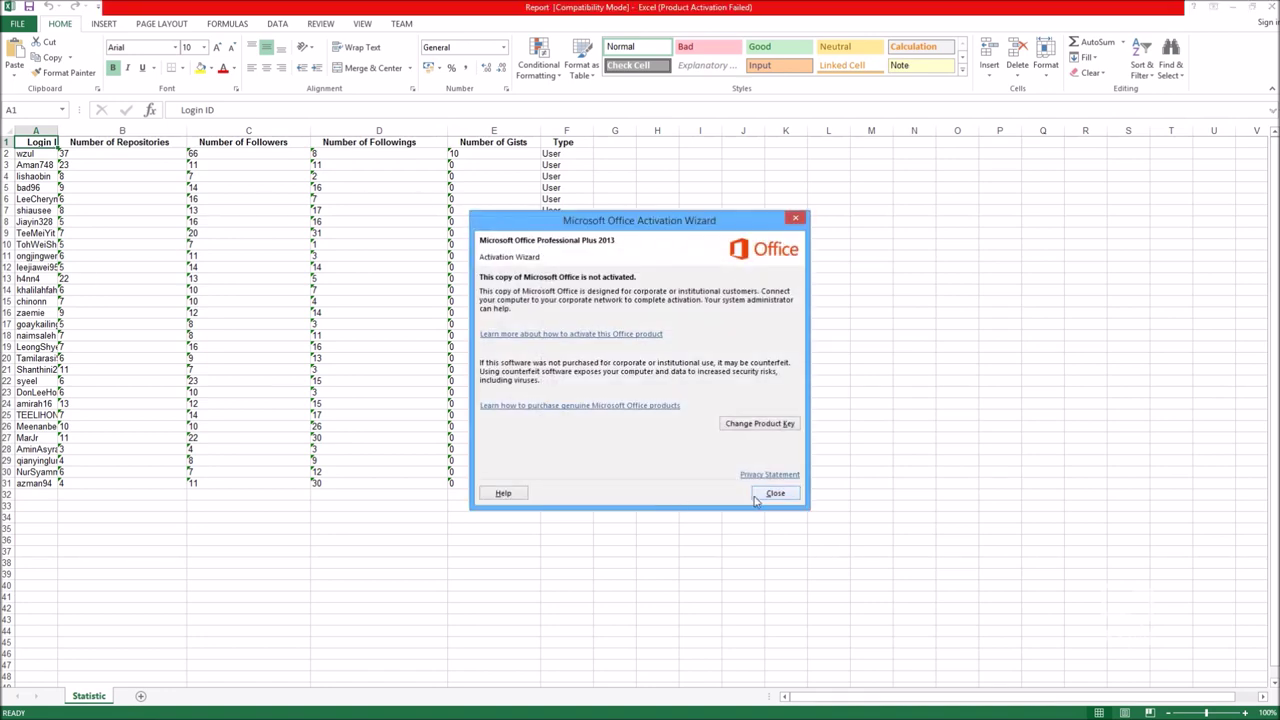
left_click(760, 497)
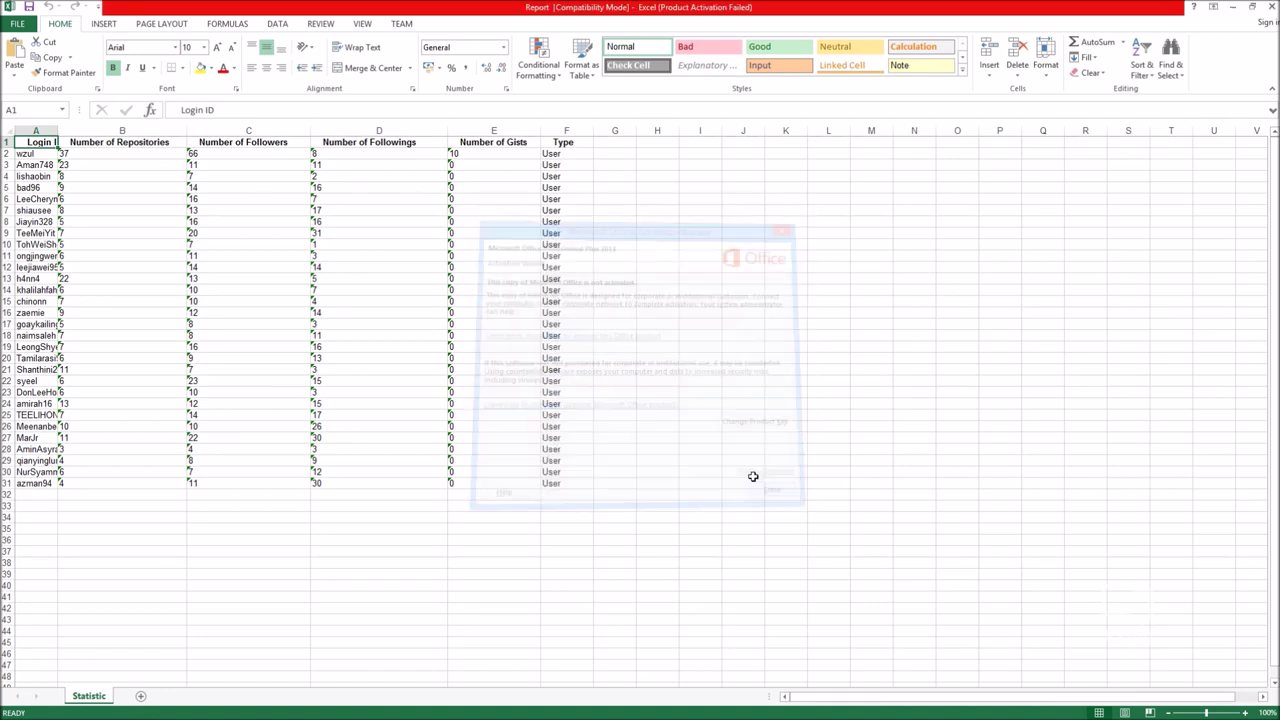
left_click(628, 154)
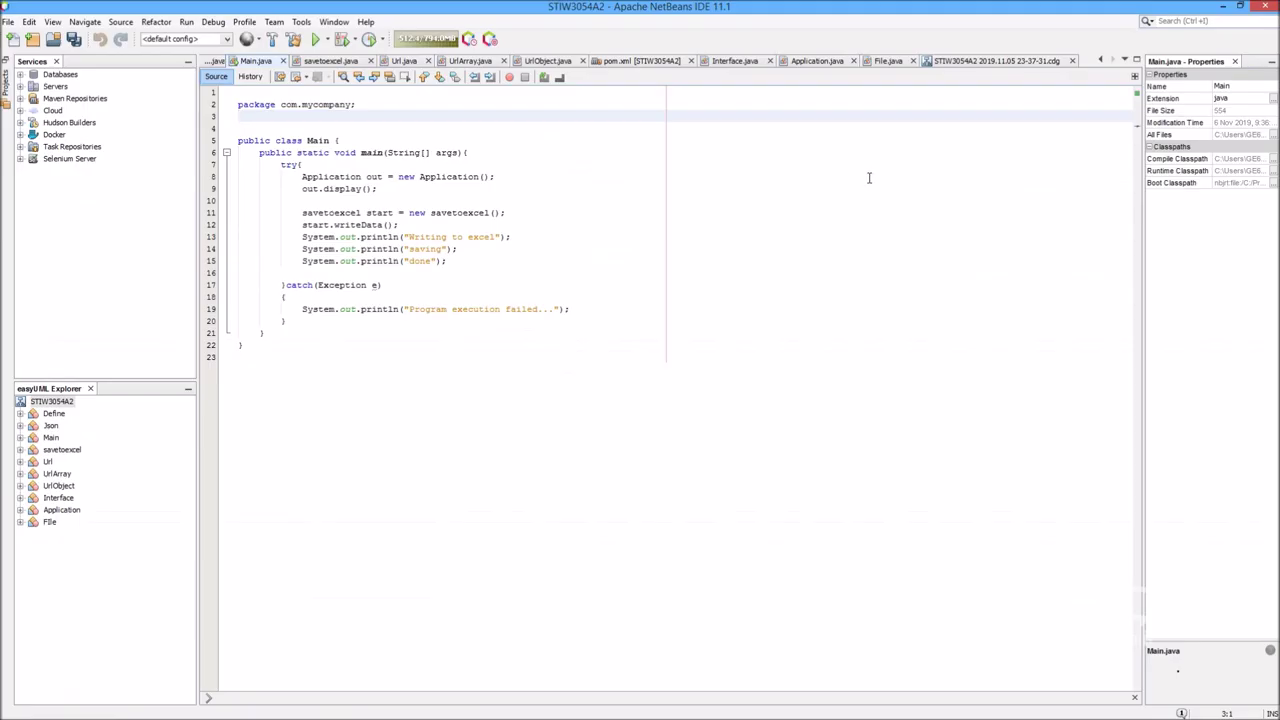